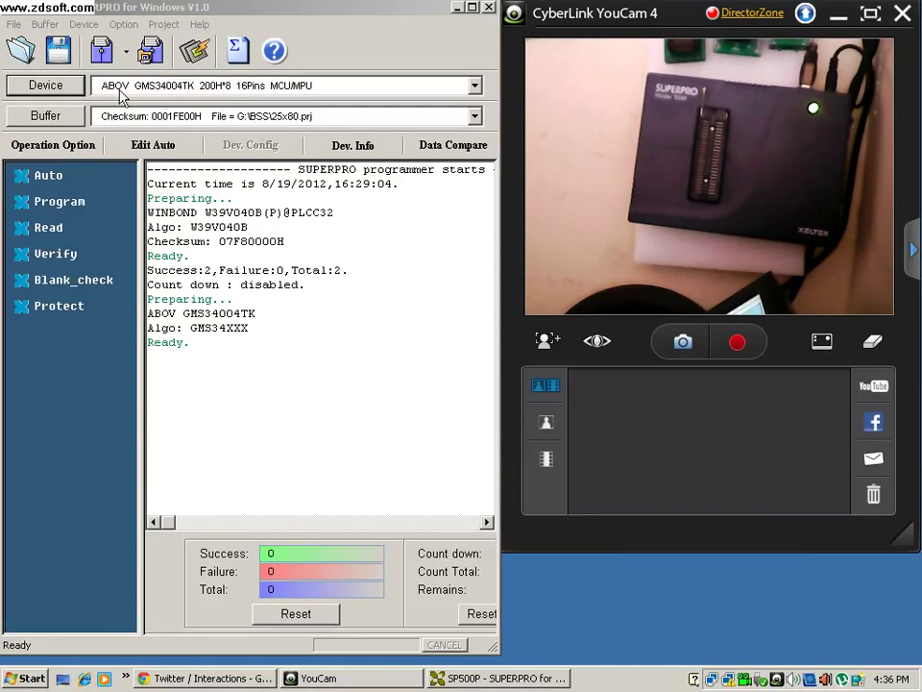
Search the device list for 25X80 and select the WINBOND W25X80 as the device
click(56, 85)
click(131, 151)
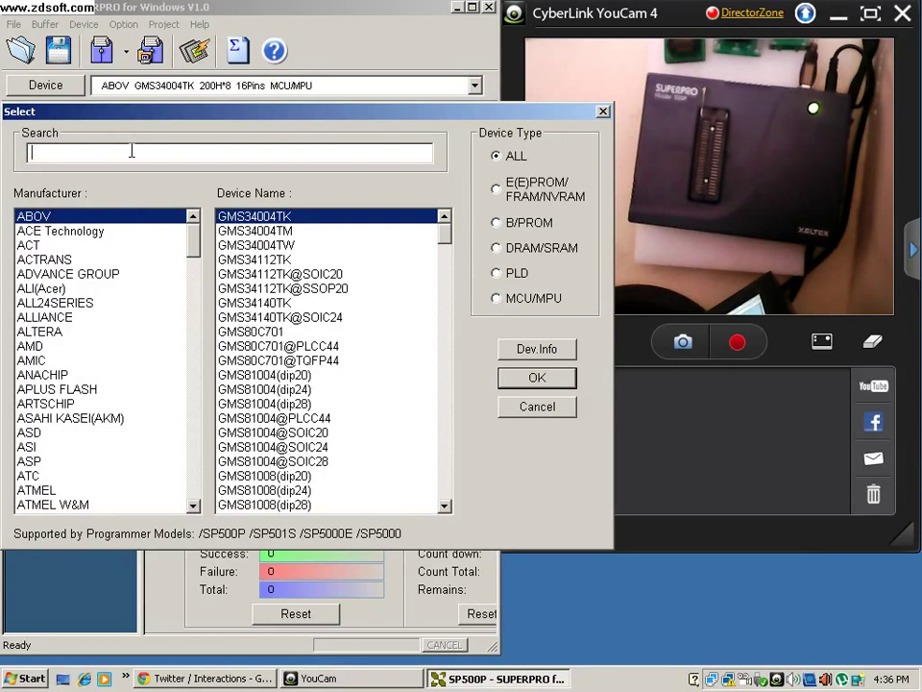
text(25)
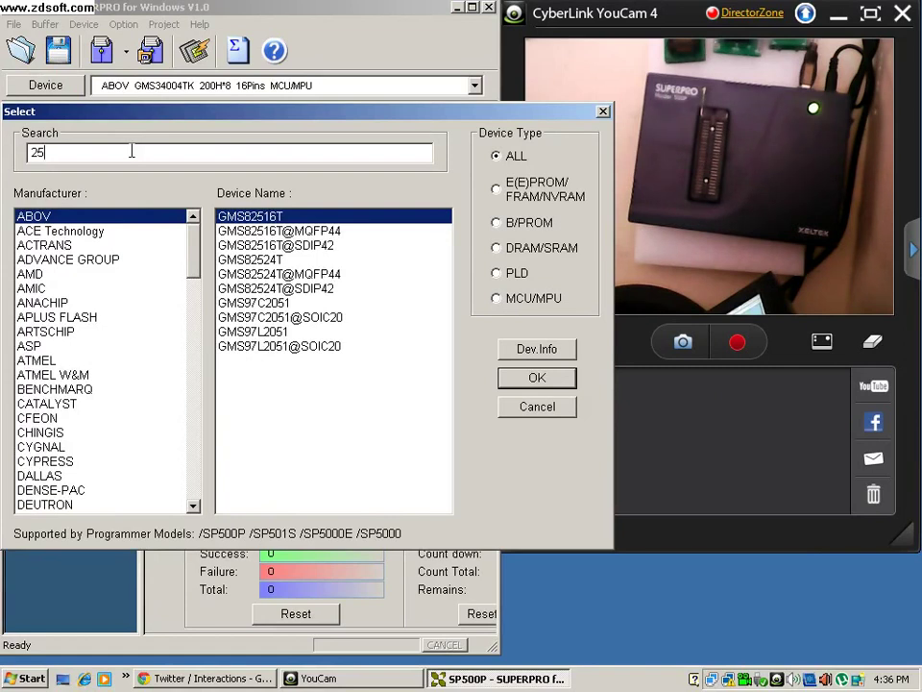
text(X)
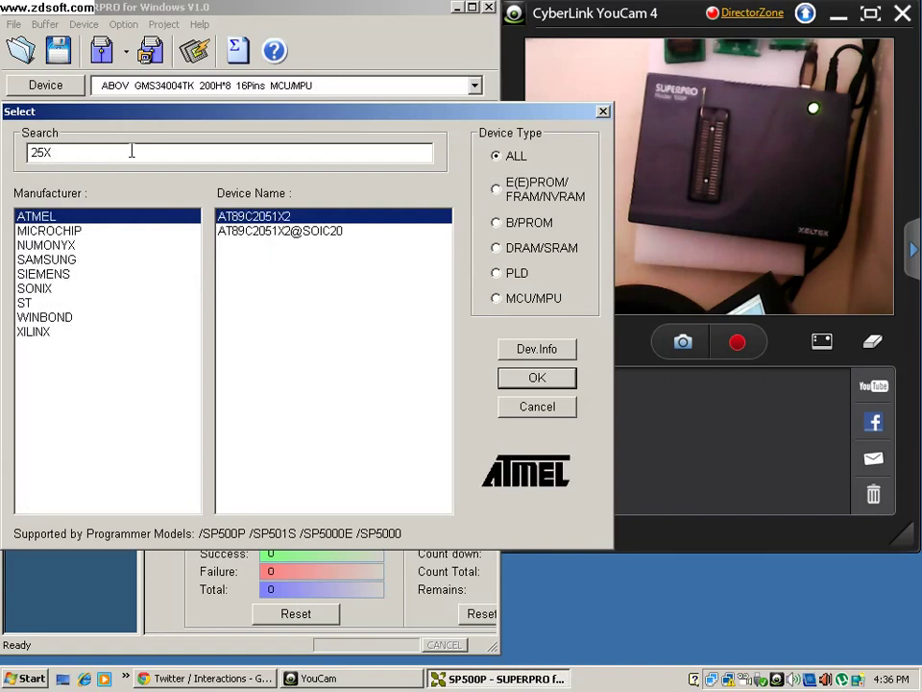
text(80)
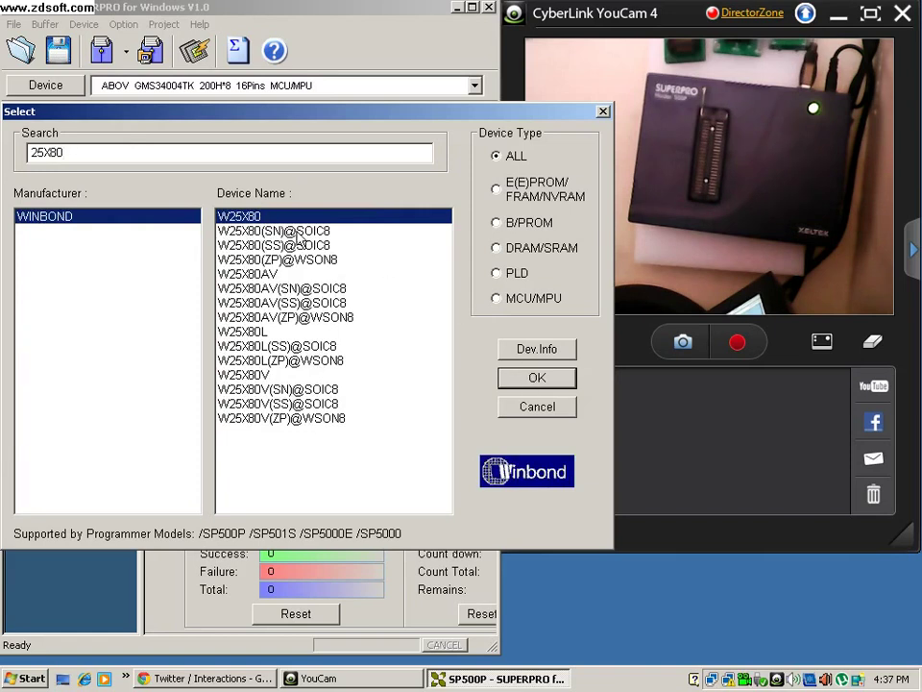
click(263, 217)
double_click(263, 218)
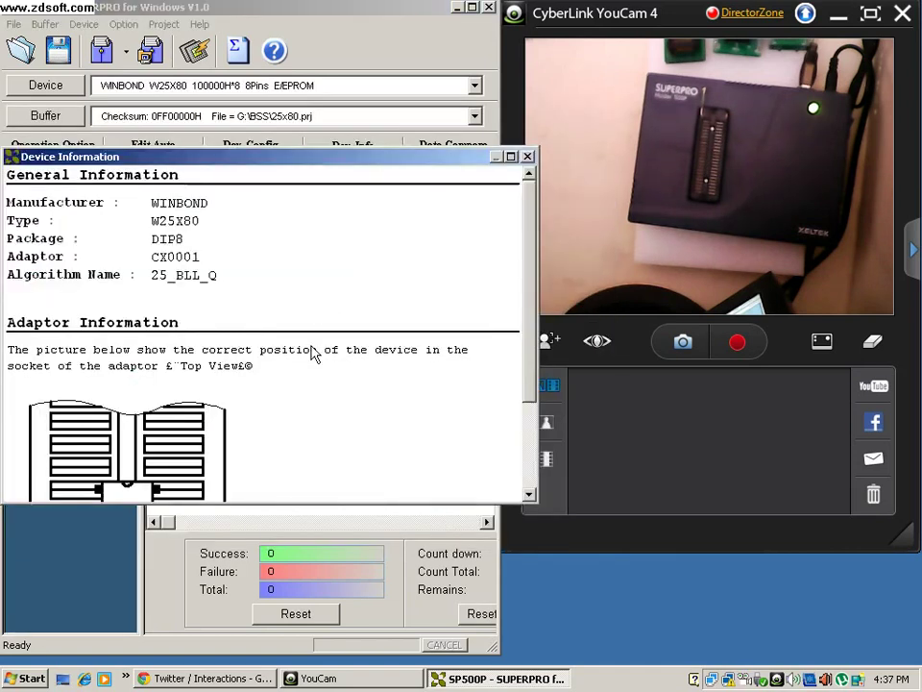
Examine the W25X80's device information and the picture of its position in the adaptor socket, then close the window
drag(526, 348, 530, 446)
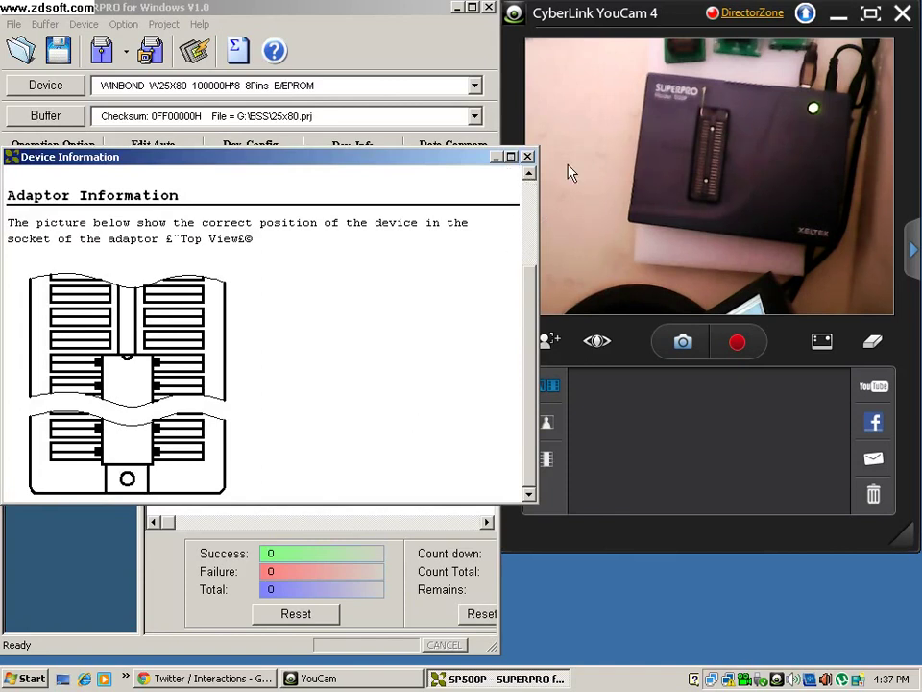
click(514, 157)
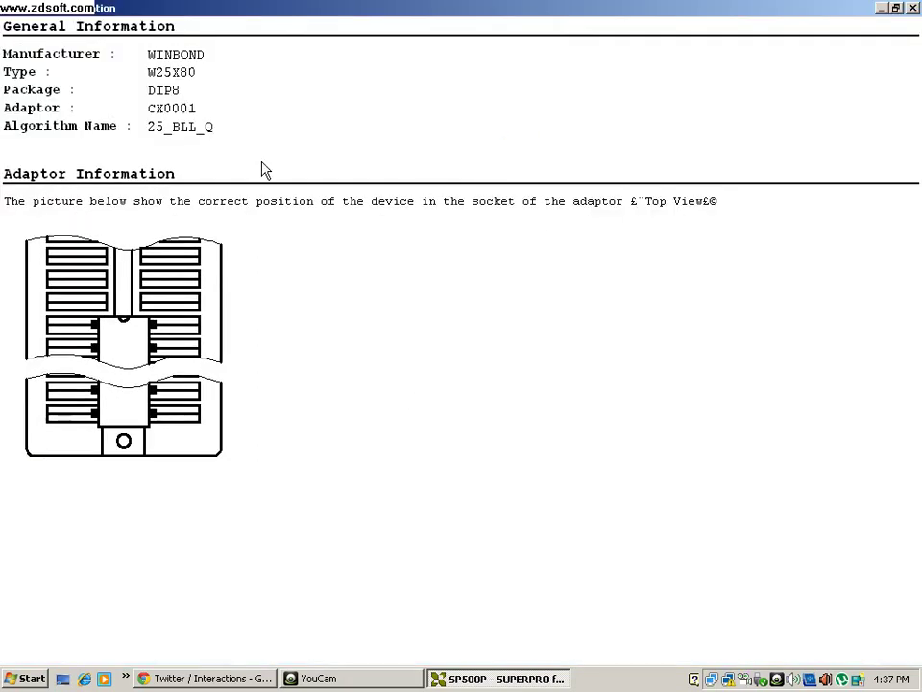
click(912, 7)
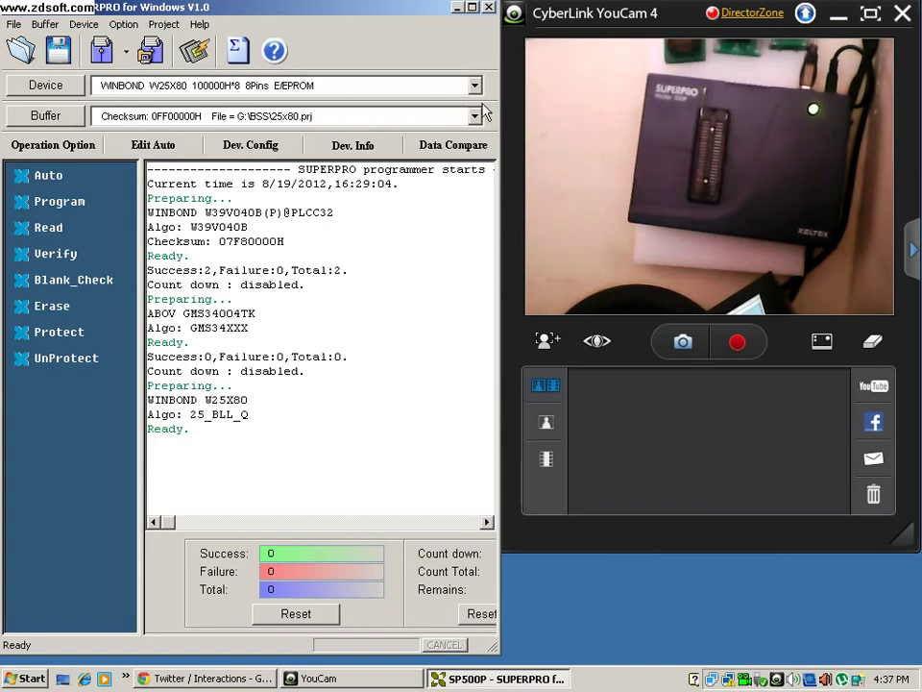
Try to save the project as 25x80*.prj on the Desktop, then dismiss the save and check the desktop for the file
click(168, 26)
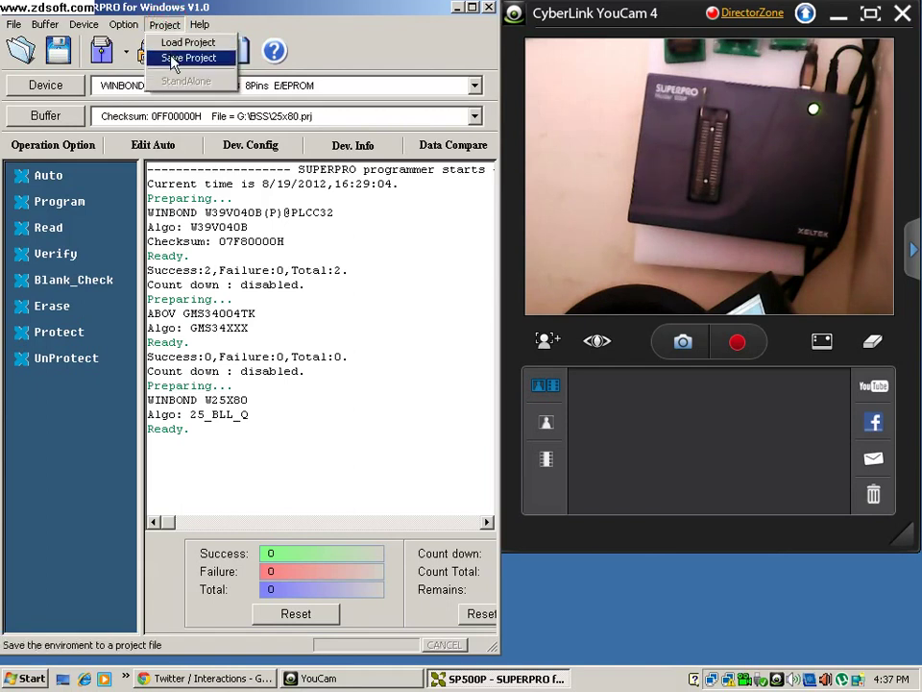
click(171, 59)
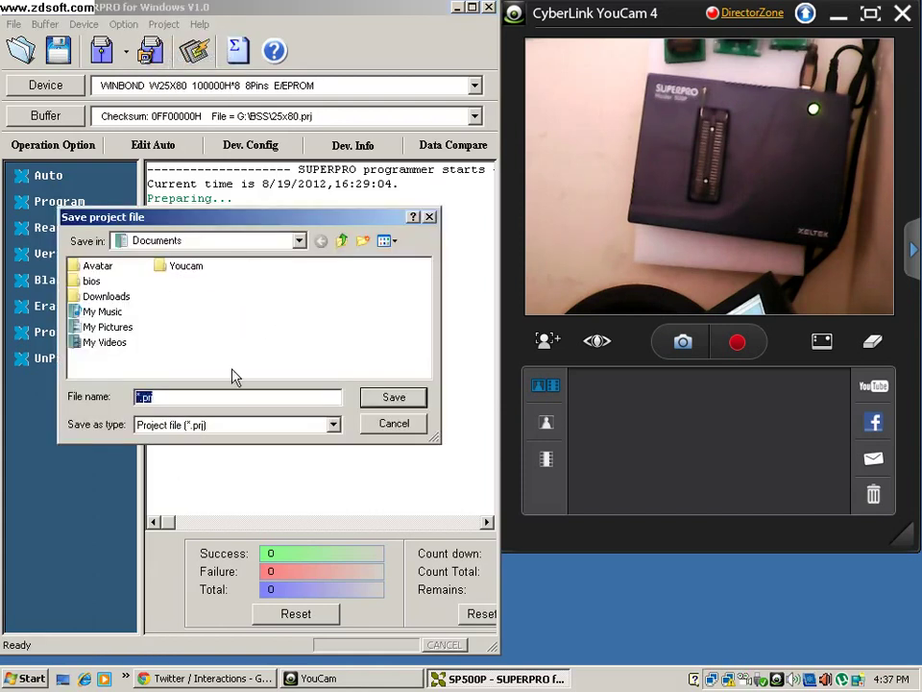
click(135, 397)
text(25)
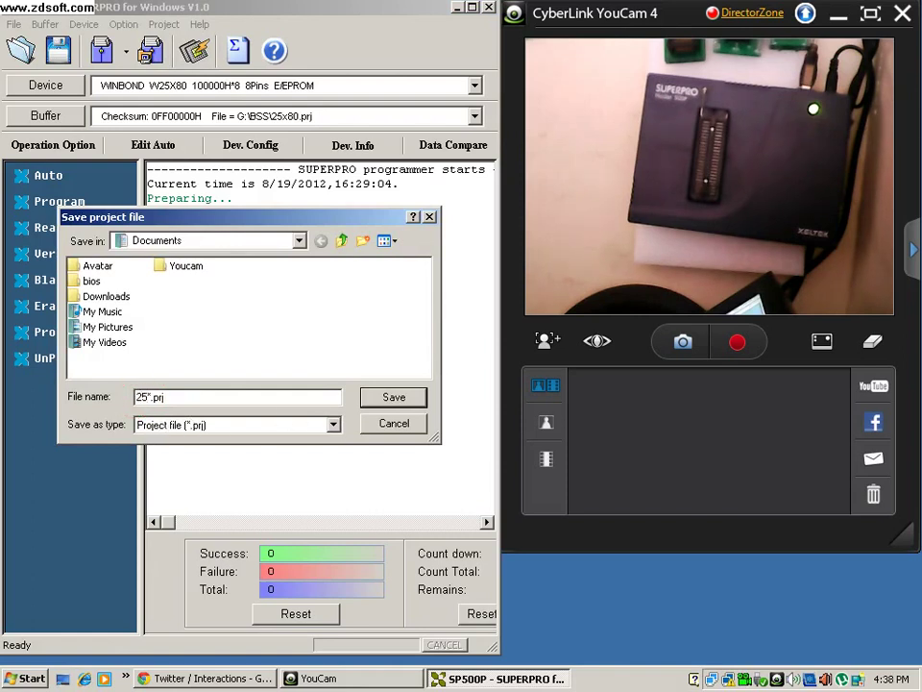
text(x80)
click(299, 240)
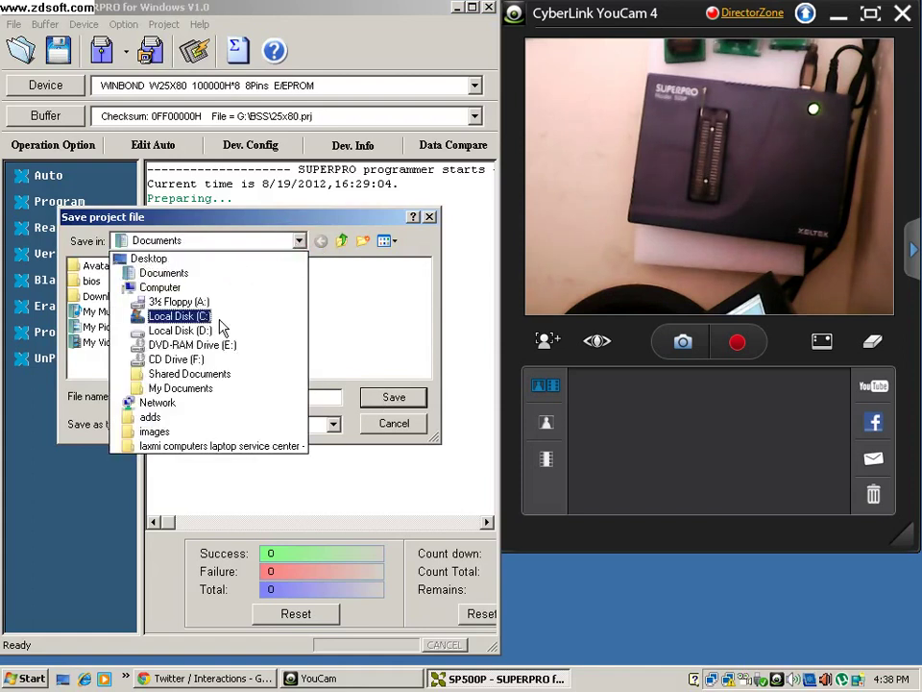
click(171, 258)
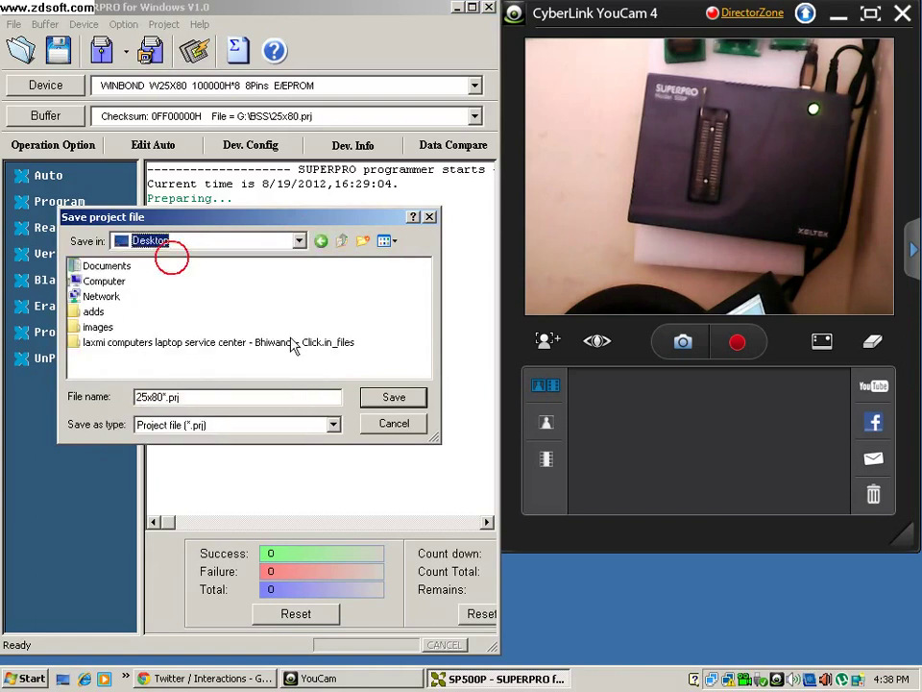
click(404, 395)
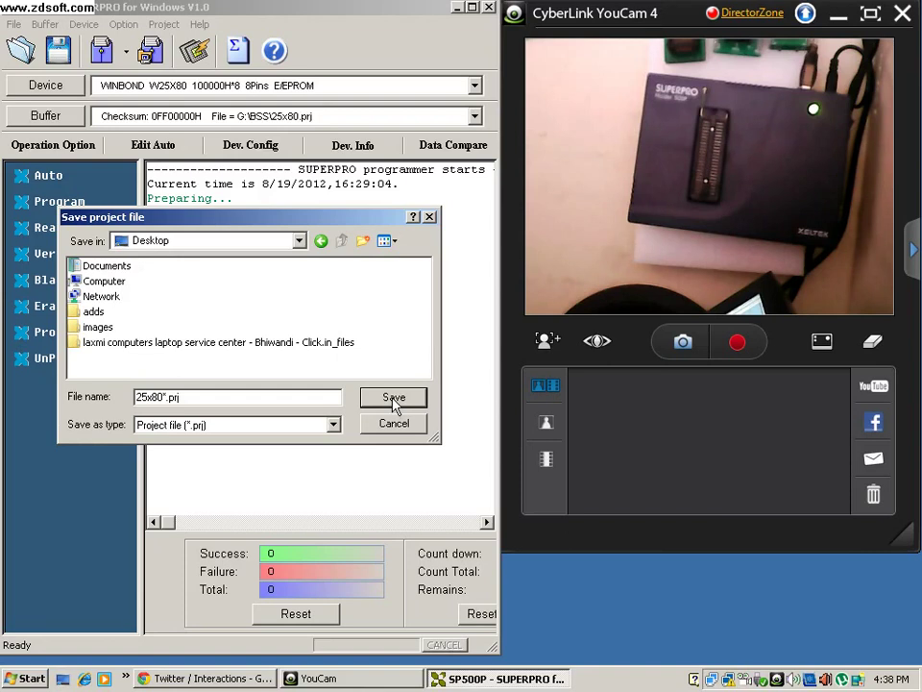
click(392, 398)
click(384, 403)
click(384, 403)
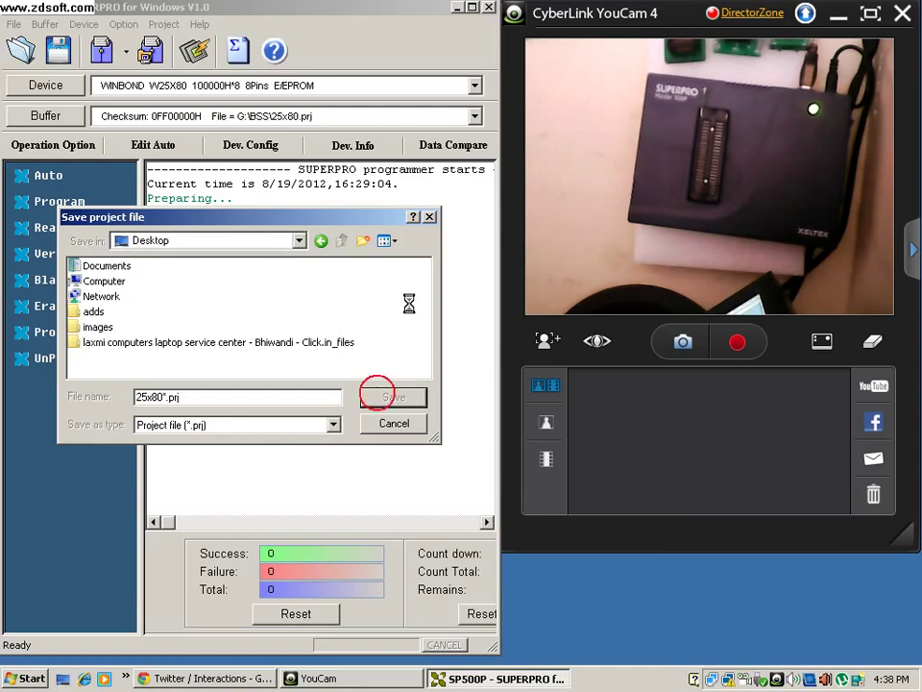
click(429, 217)
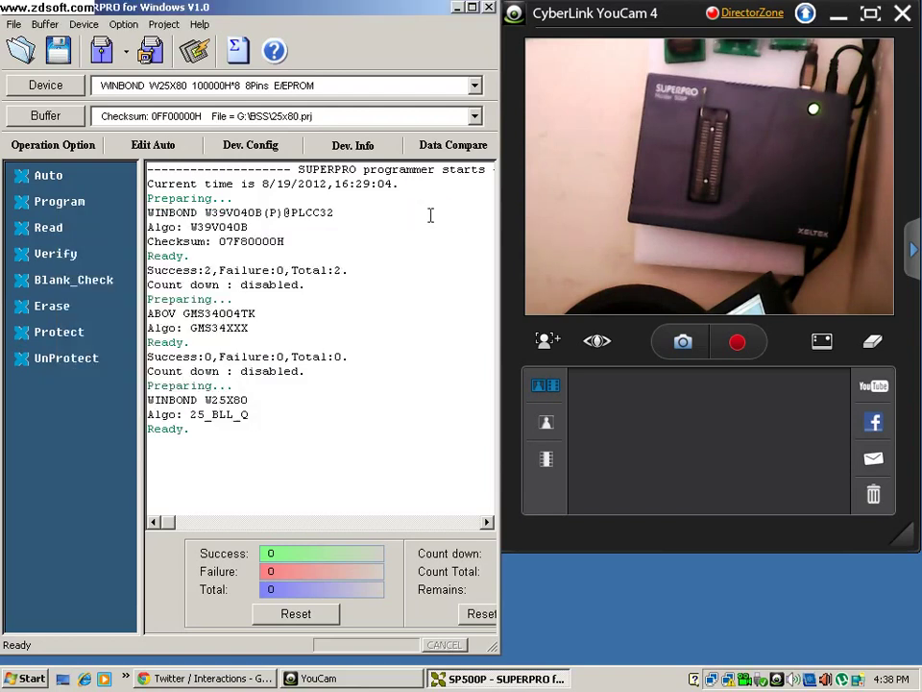
click(457, 8)
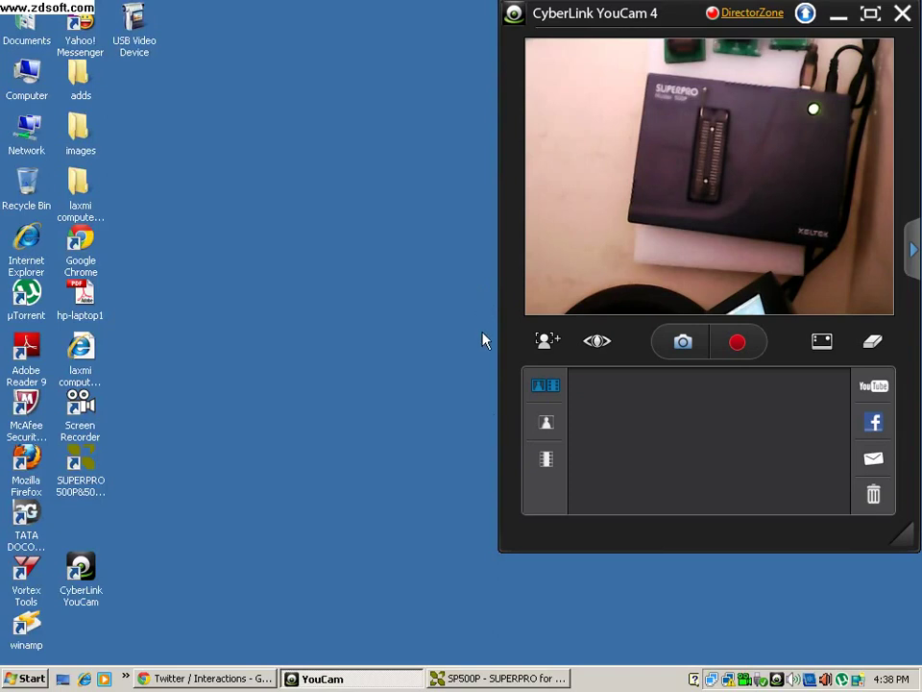
click(472, 678)
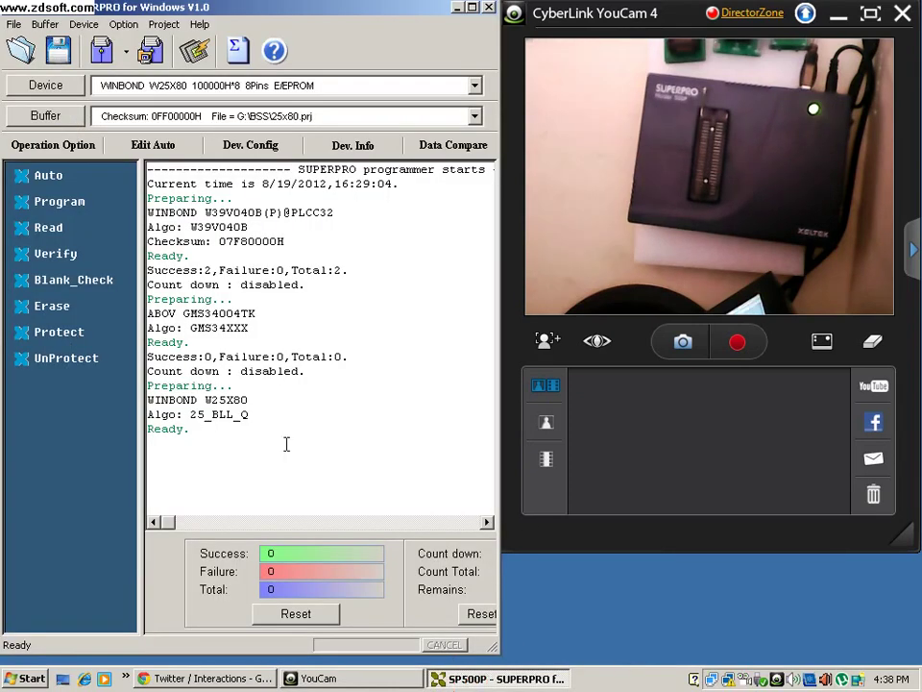
Start saving the project again with the Desktop as destination, redialing the wnet connection when it drops
click(163, 25)
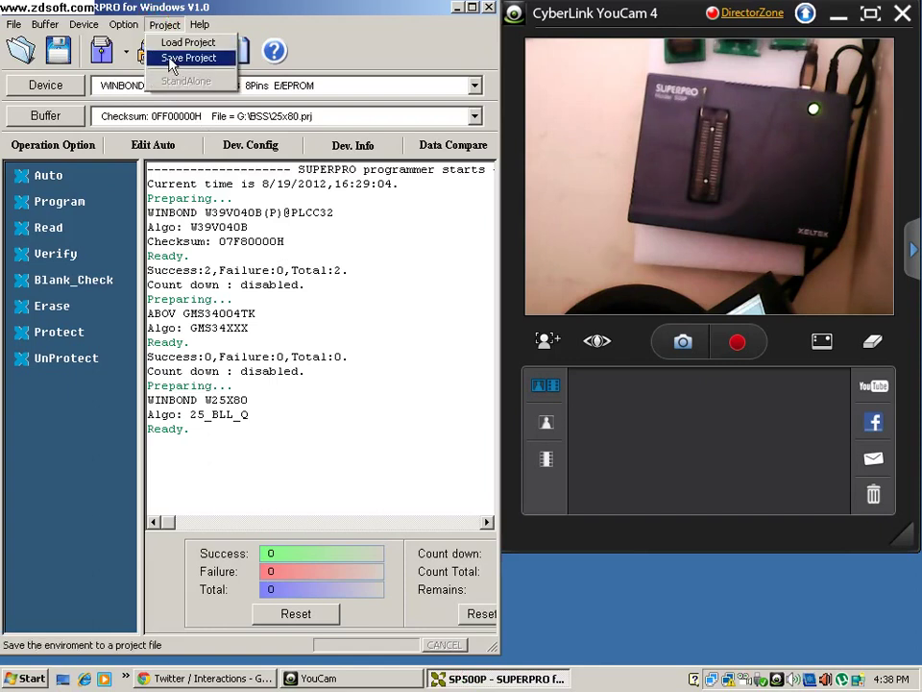
click(171, 59)
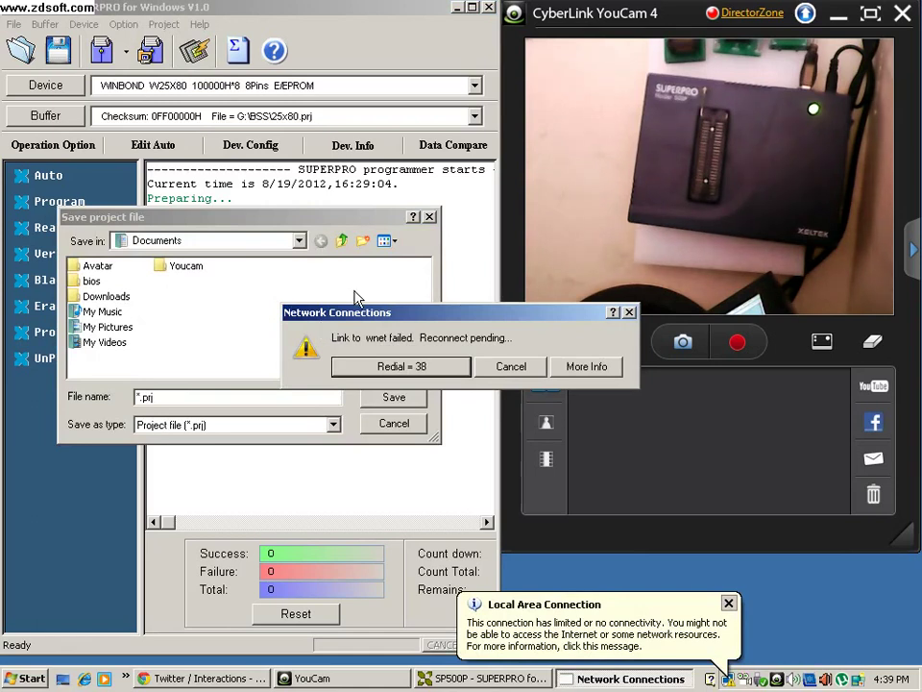
click(390, 365)
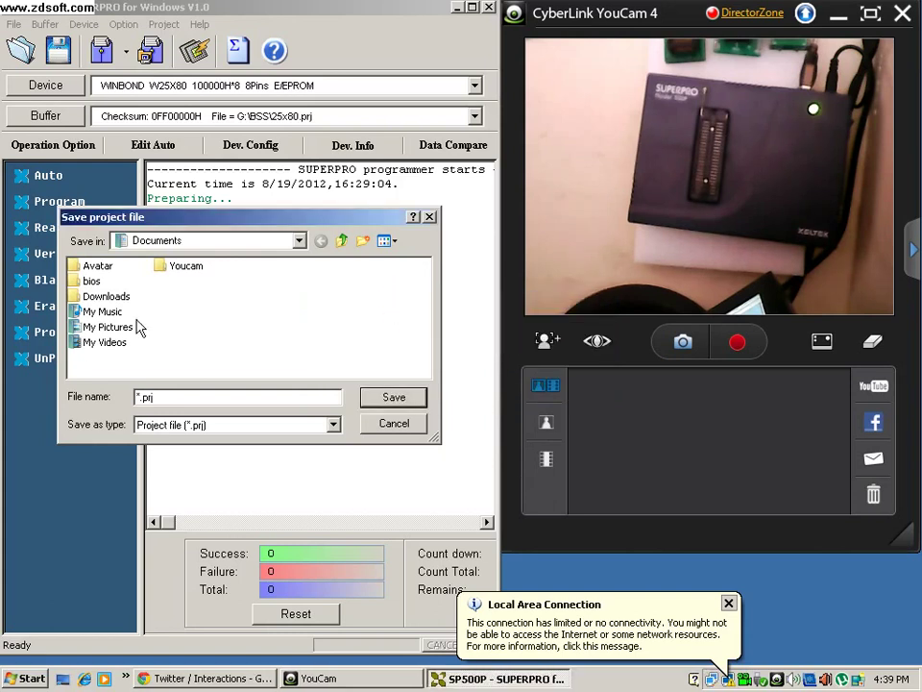
drag(216, 217, 282, 239)
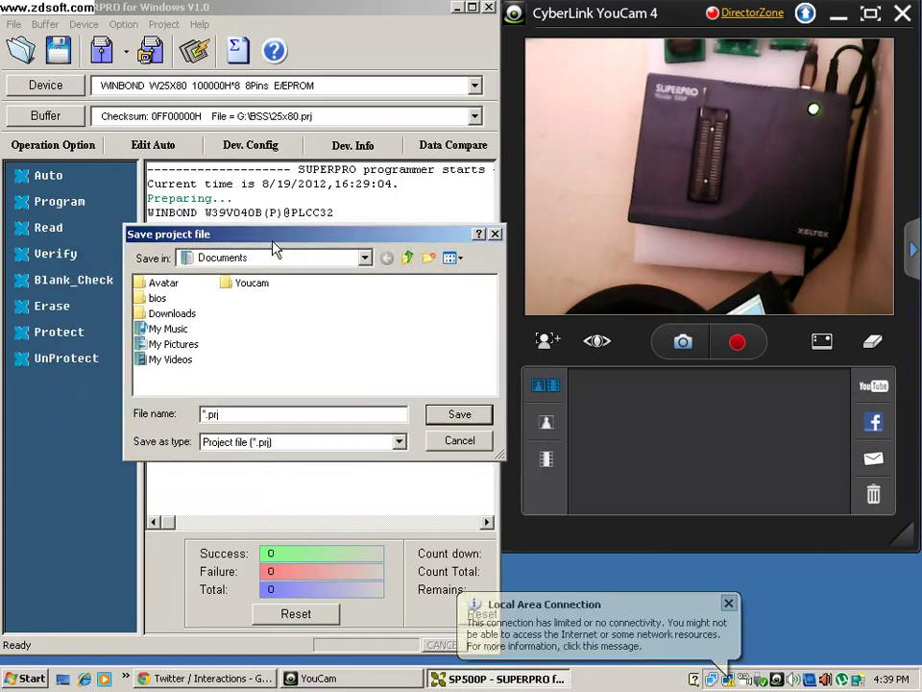
click(366, 259)
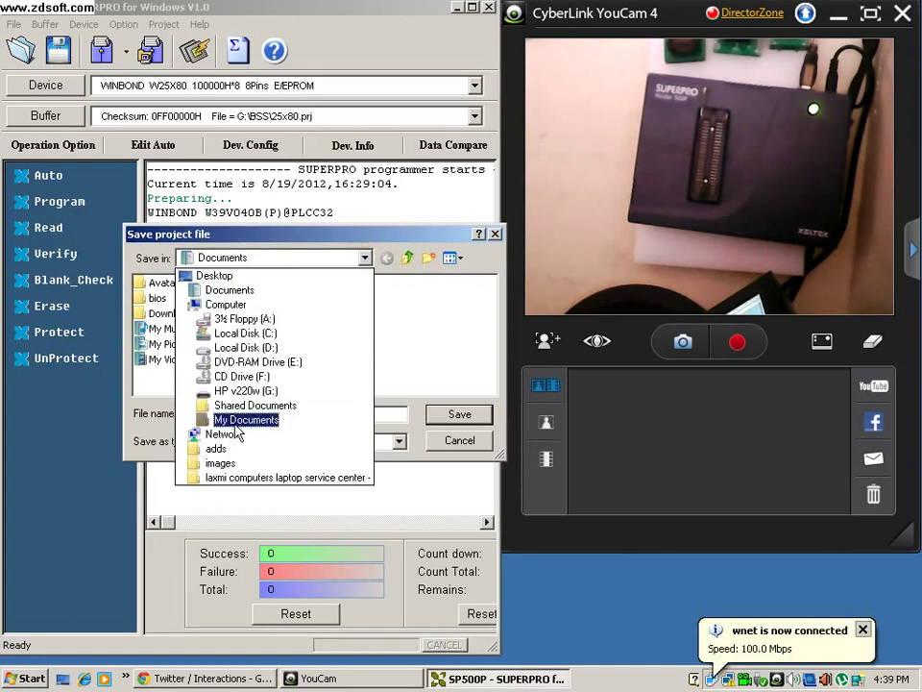
click(210, 276)
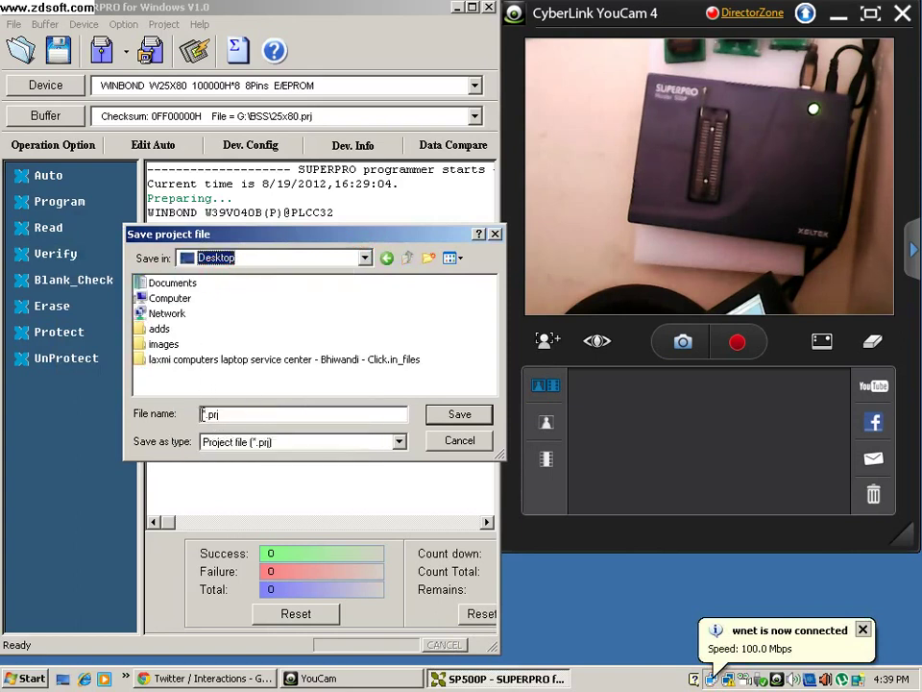
Enter 25x80 before the wildcard in the project file name and try to save it, redialing the wnet connection
click(206, 414)
text(25)
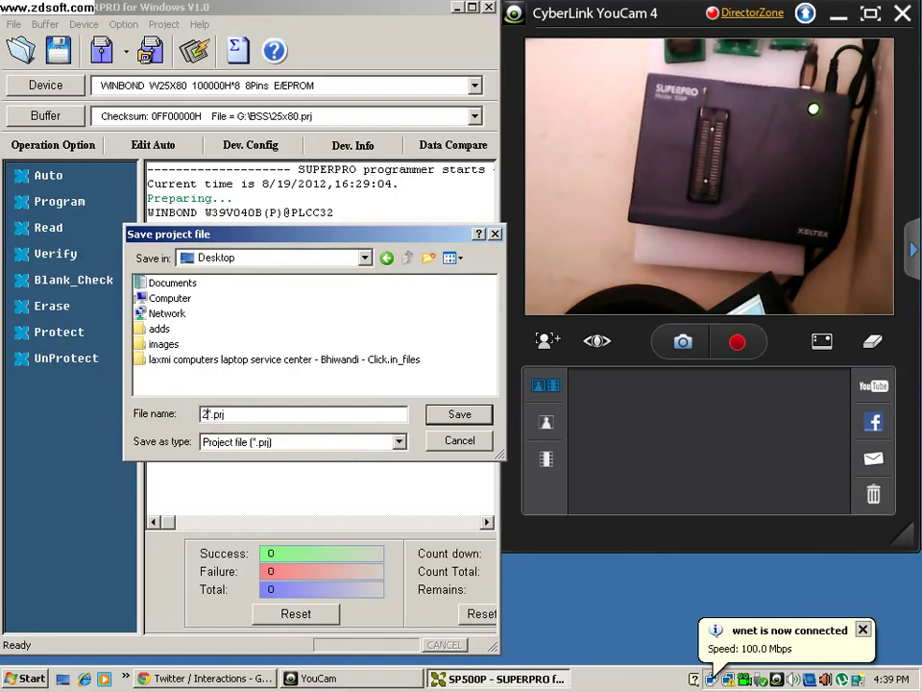
text(x80)
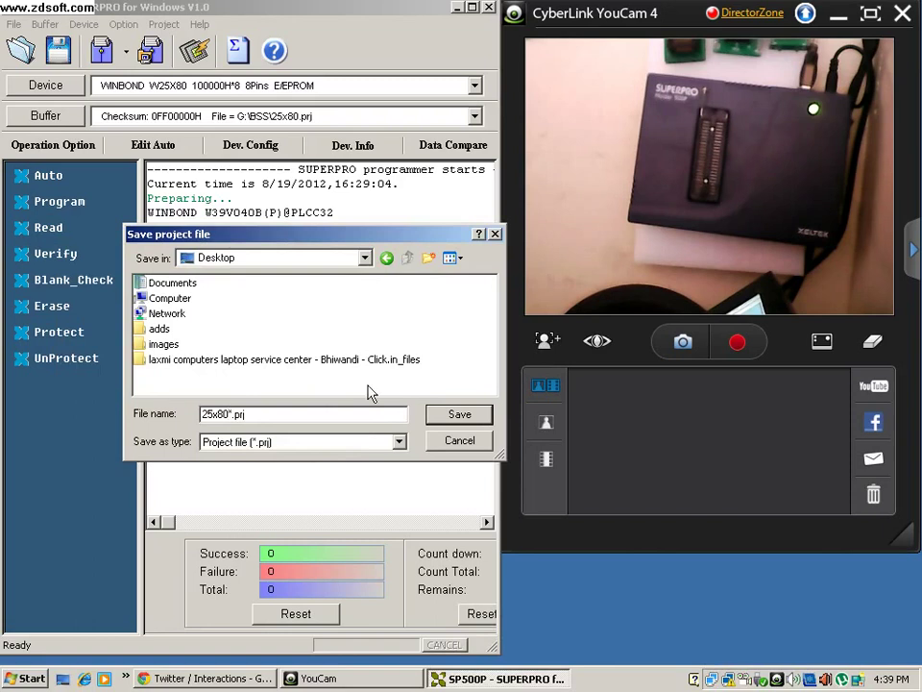
click(471, 416)
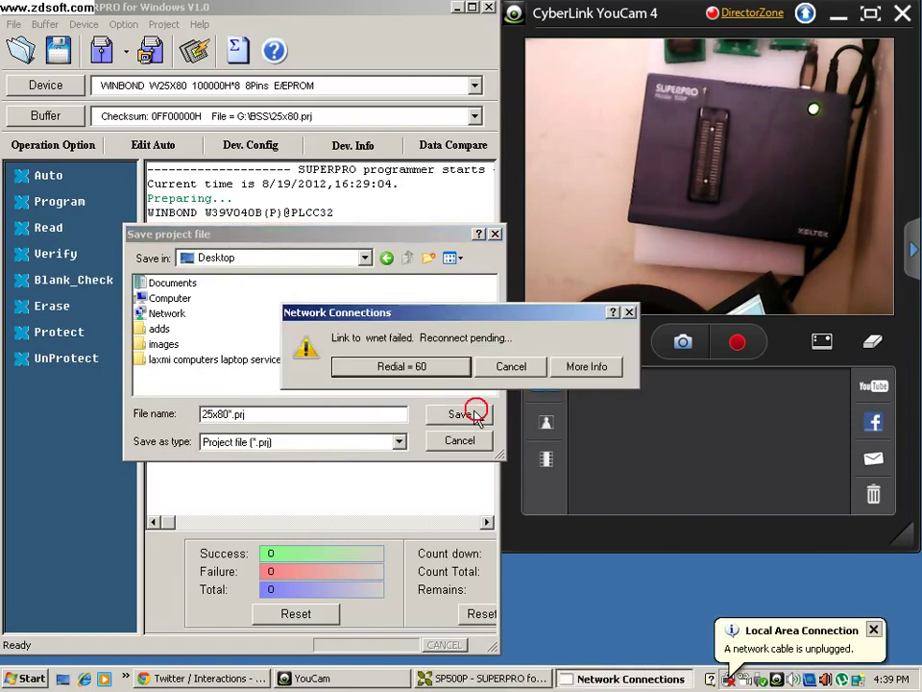
click(432, 369)
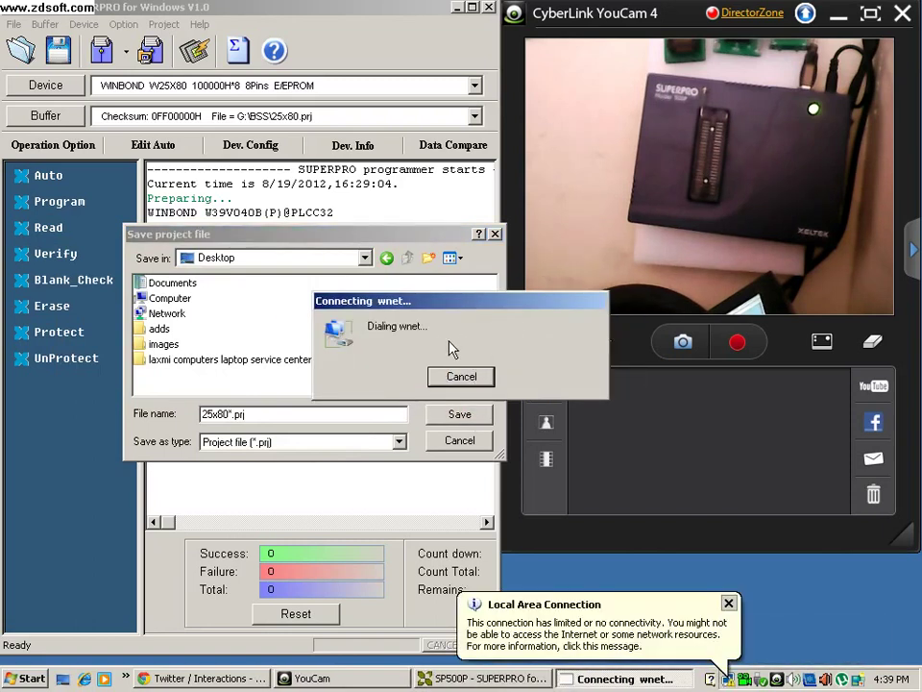
drag(450, 300, 677, 580)
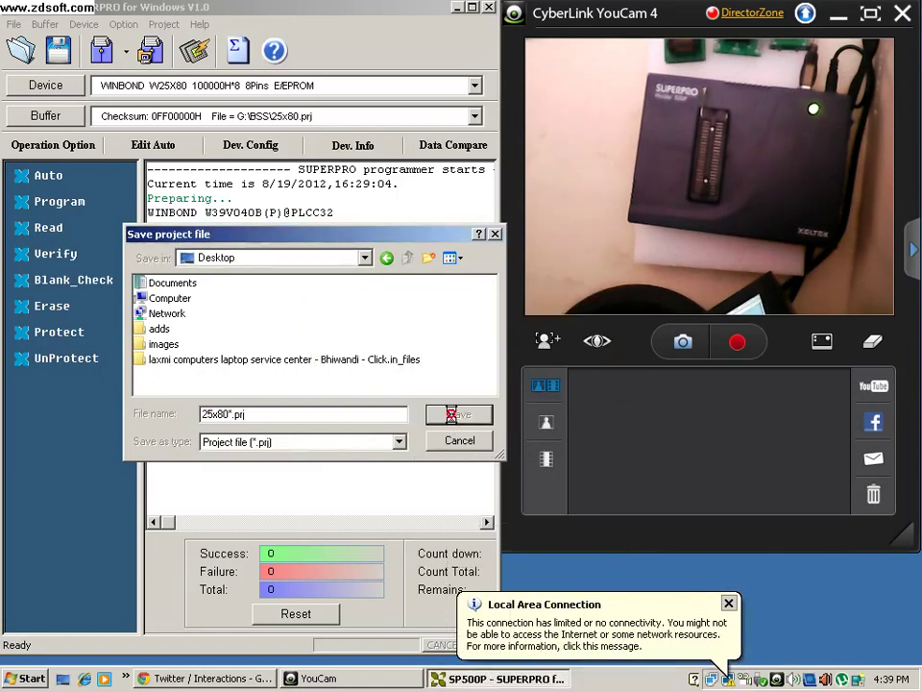
Shorten the file name to 25x80 and save the project on the Desktop with the password left blank
click(257, 414)
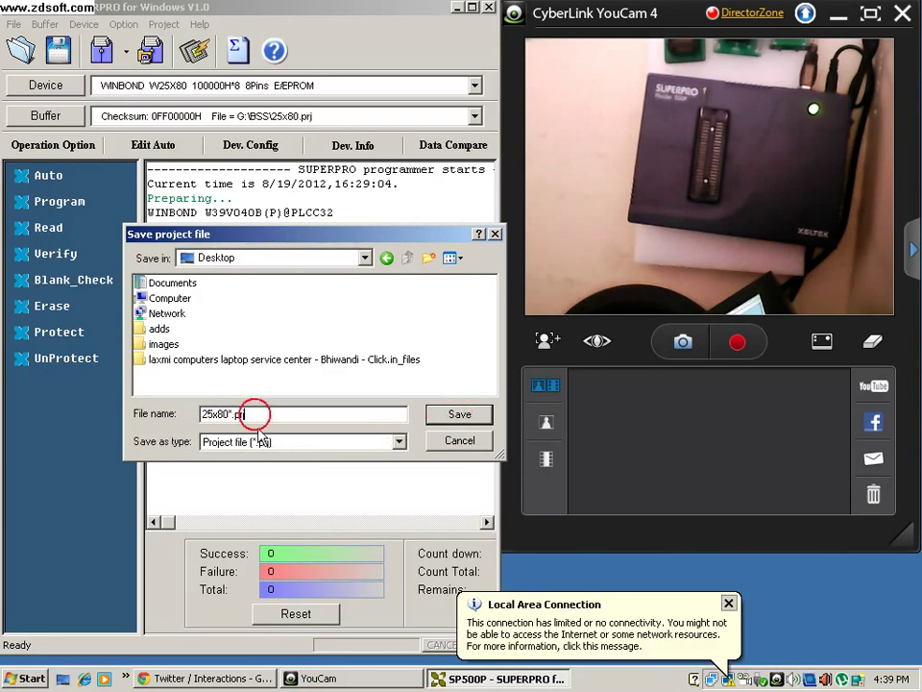
key(BackSpace)
key(BackSpace)
key(BackSpace)
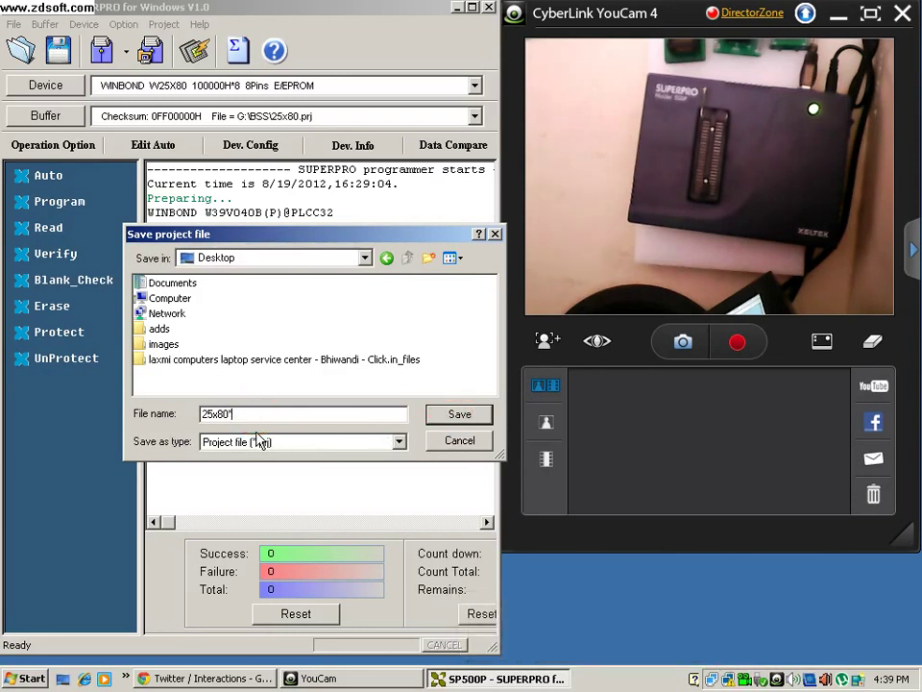
click(458, 416)
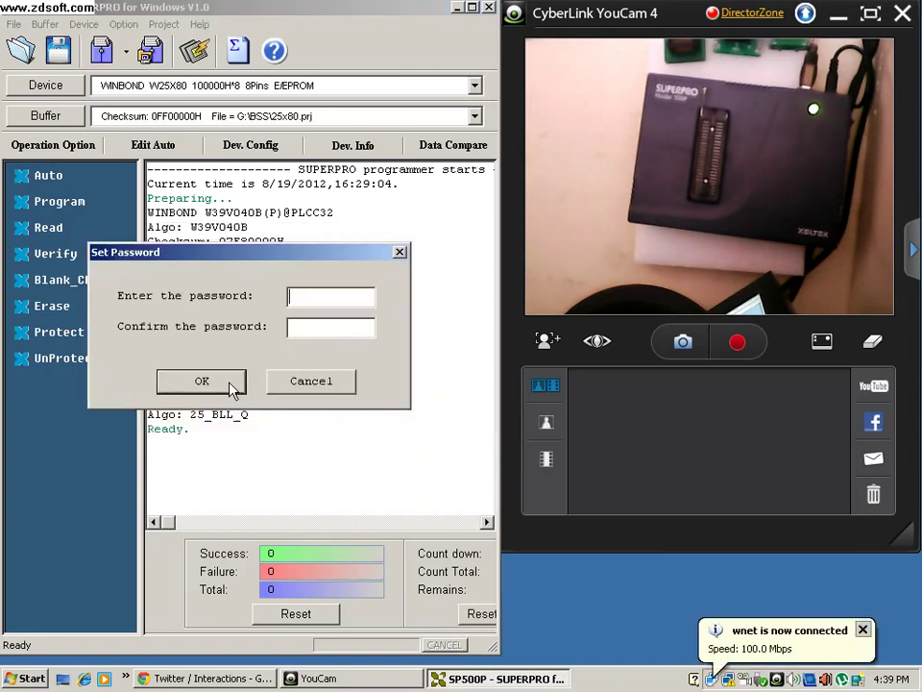
click(233, 382)
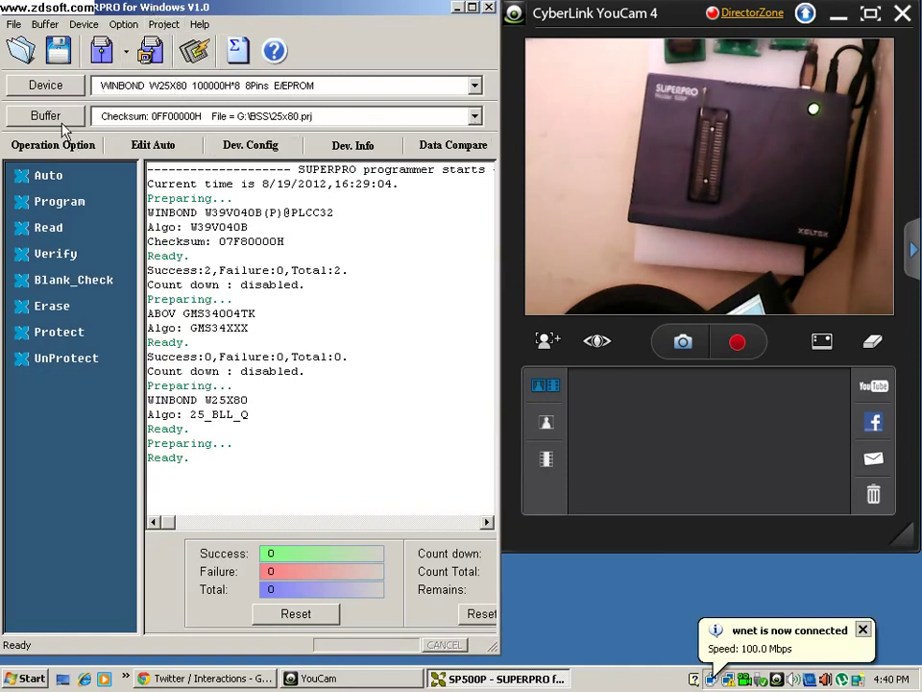
Load the 25x80.prj project from the Desktop and dismiss the device information for the W25X80
click(166, 25)
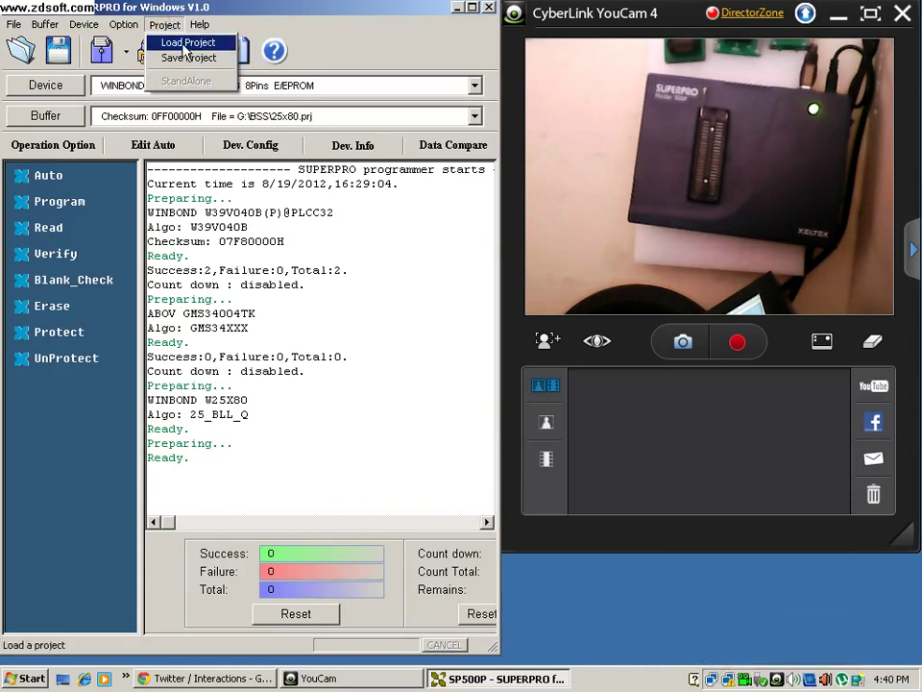
click(188, 42)
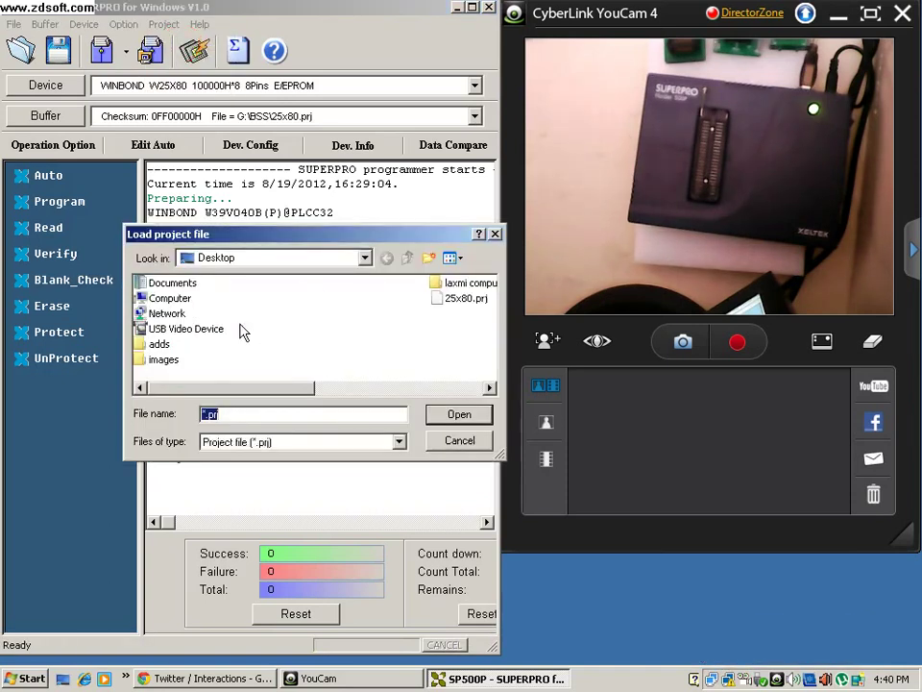
drag(212, 387, 306, 398)
click(178, 299)
click(458, 414)
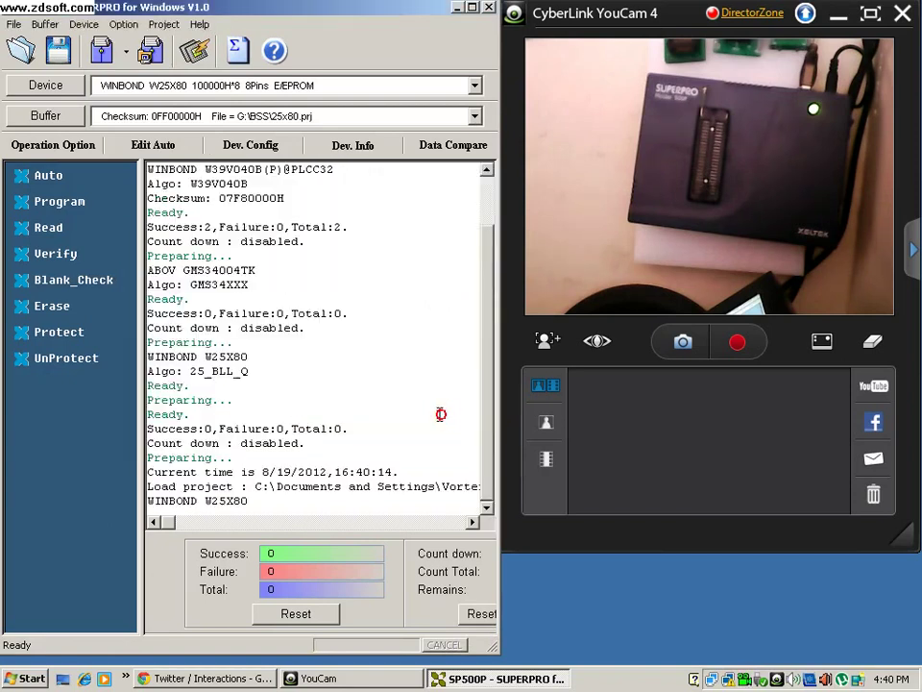
drag(233, 157, 226, 115)
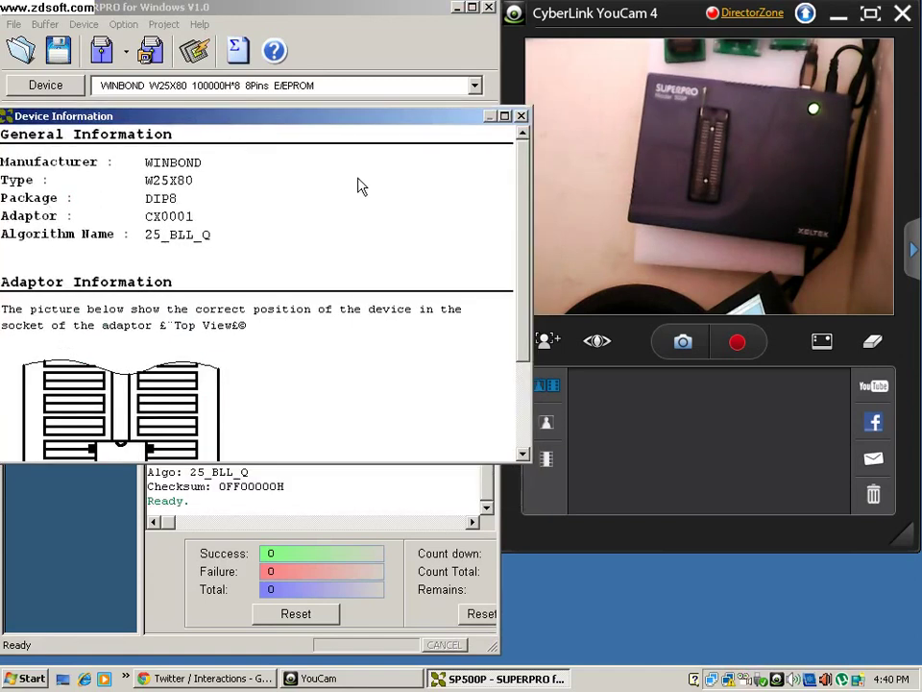
click(521, 116)
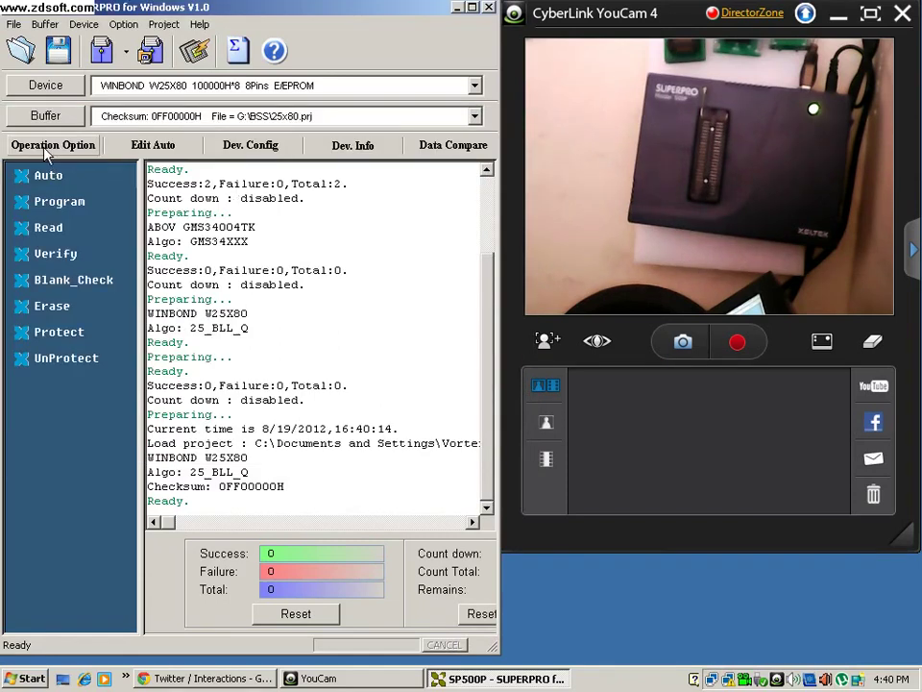
Review the order of functions in the Auto sequence, including Erase and Blank_Check, and accept the sequence as it is
click(140, 148)
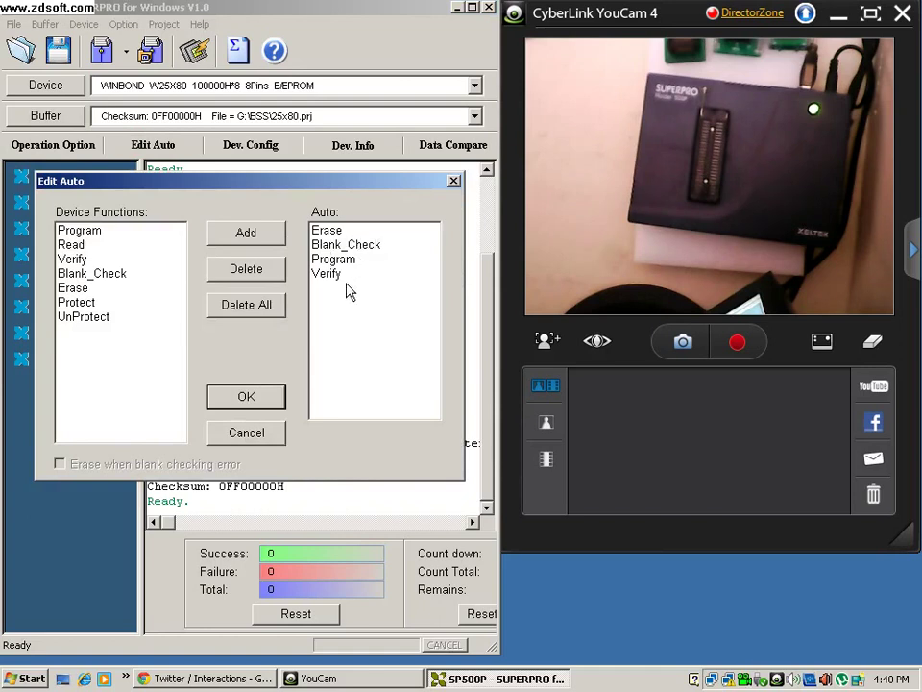
click(336, 244)
click(322, 231)
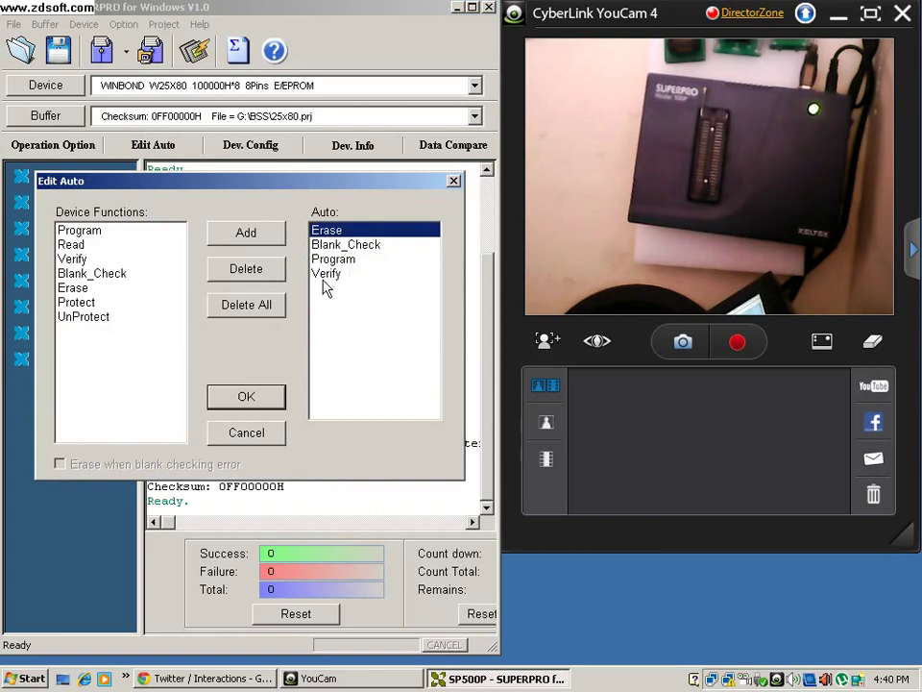
click(267, 402)
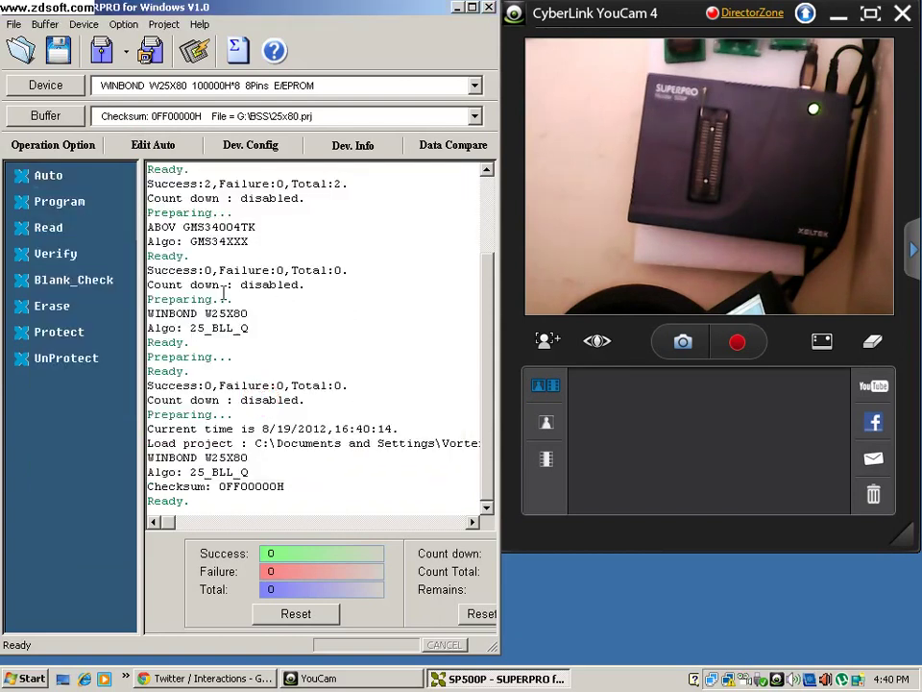
Run the Auto sequence on the W25X80 chip, and check the general operation options once it has finished
mouse_move(60, 180)
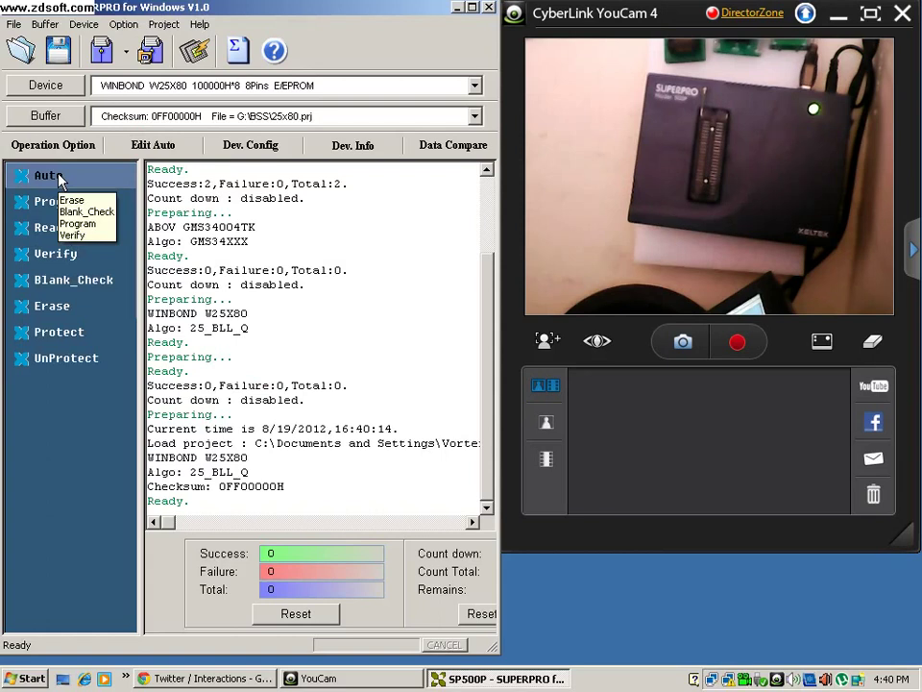
click(59, 179)
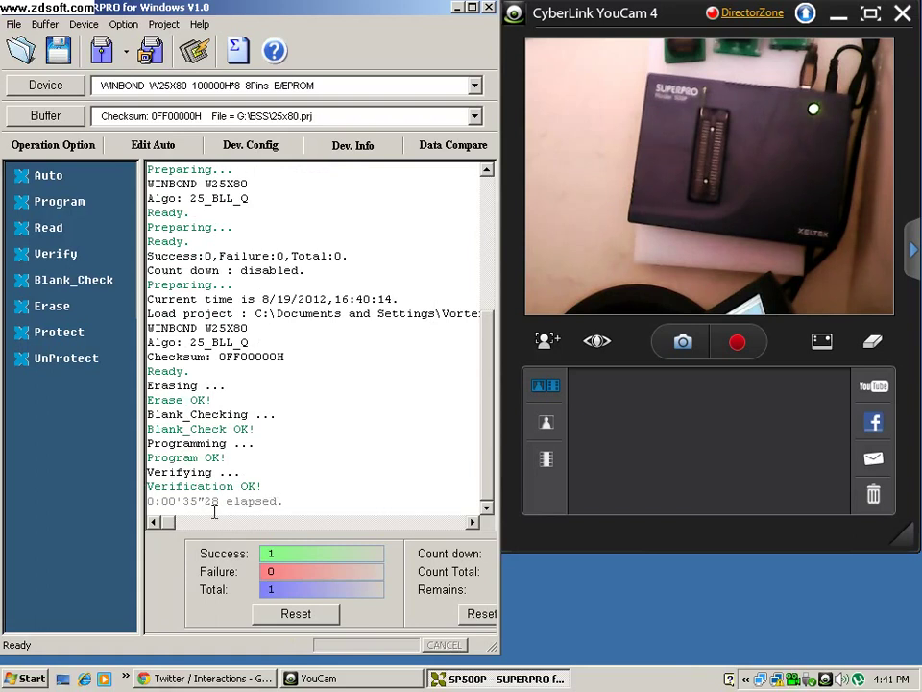
click(80, 146)
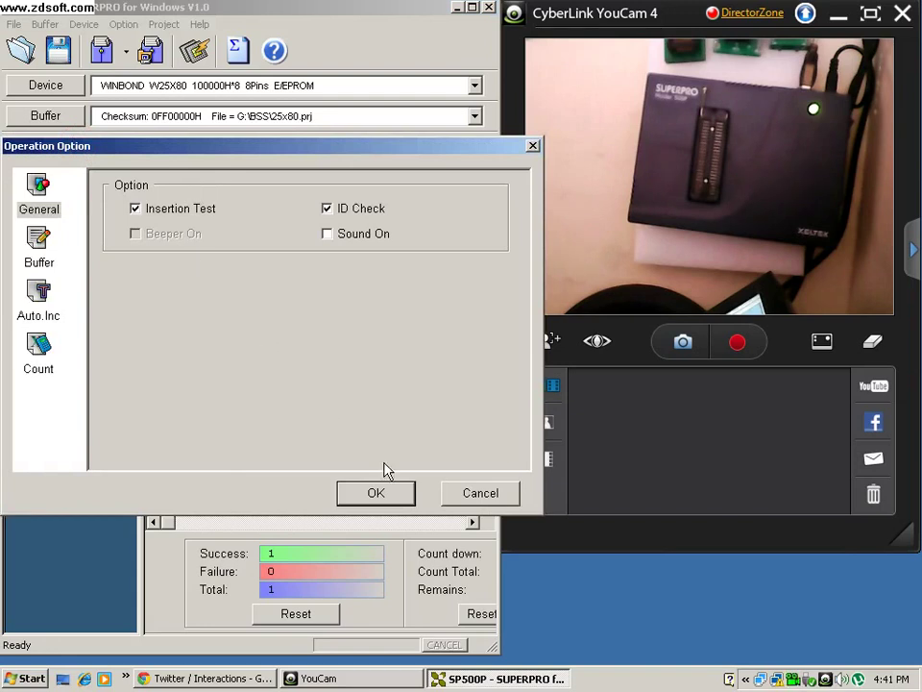
click(376, 493)
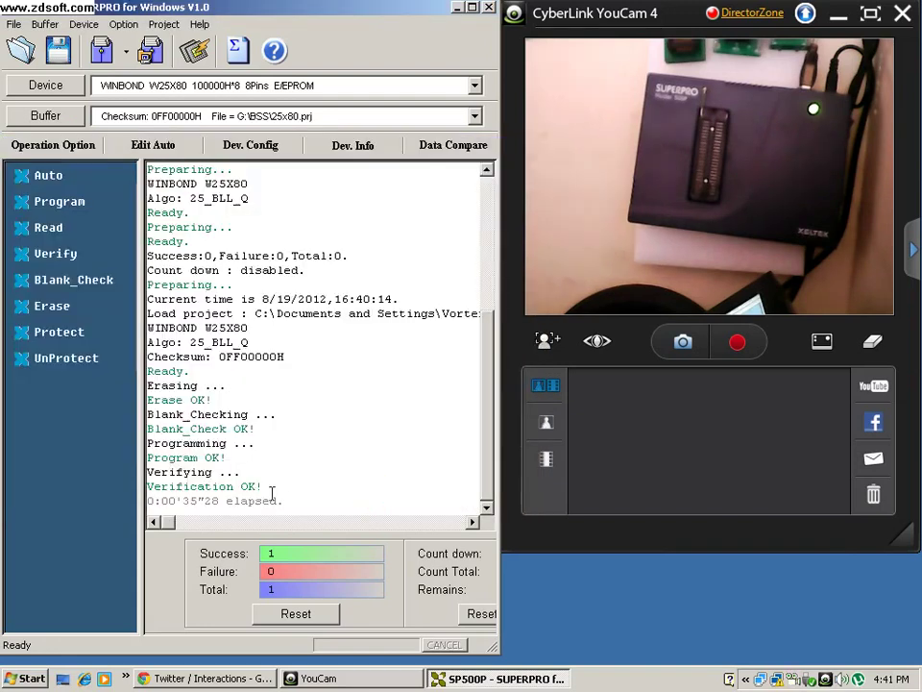